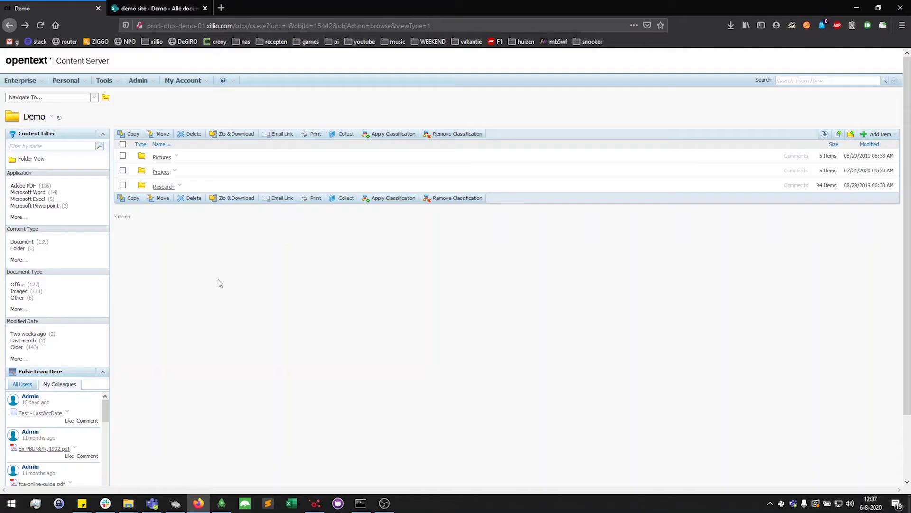
- Browse the OpenText Demo folders Pictures, Project, Some more items and Big File Test
{"action": "left_click", "coordinate": [161, 158]}
{"action": "left_click", "coordinate": [10, 25]}
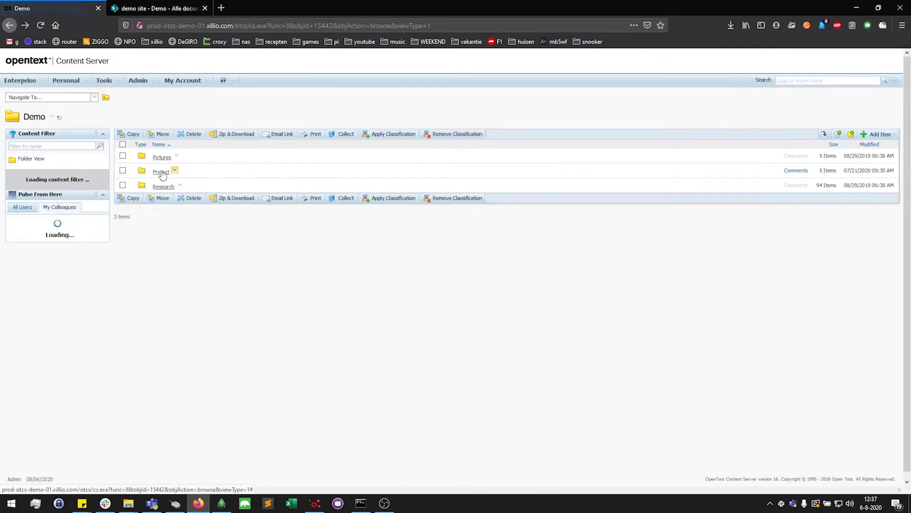
{"action": "left_click", "coordinate": [161, 172]}
{"action": "left_click", "coordinate": [163, 201]}
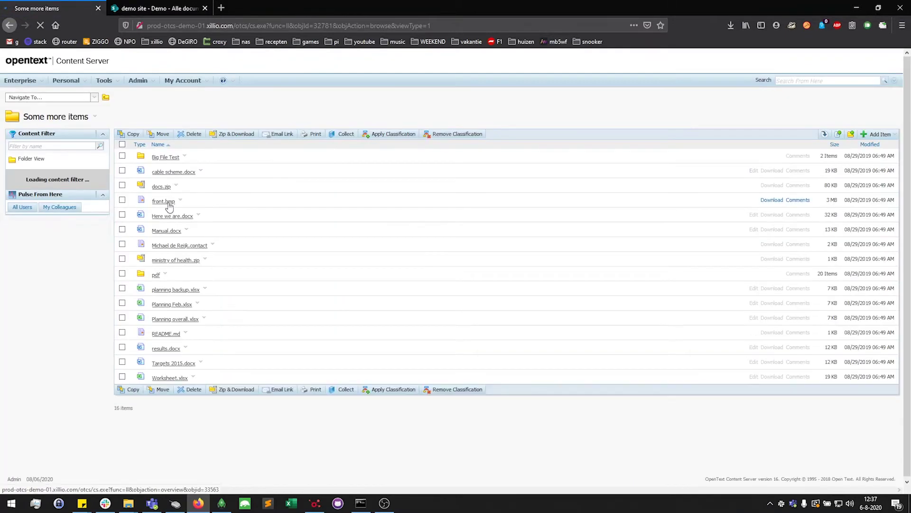
{"action": "left_click", "coordinate": [160, 160]}
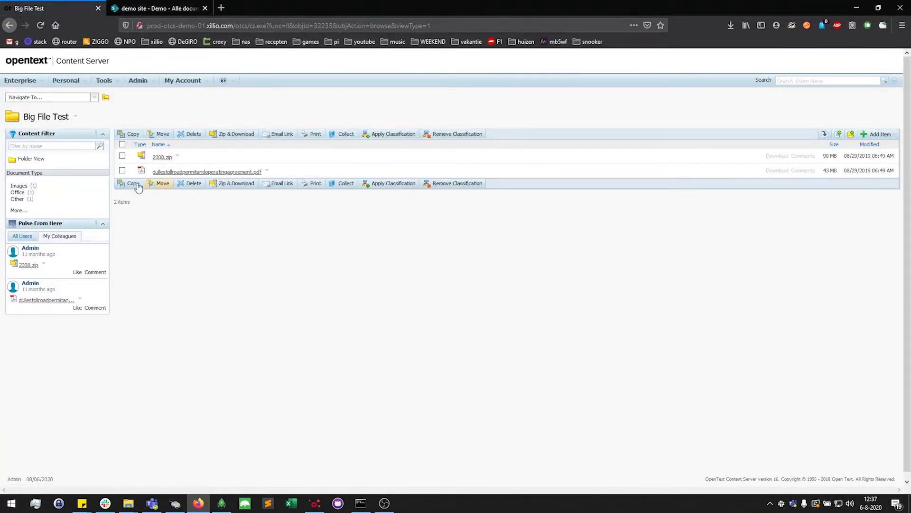
- Back out to Demo, open Research, check Robo 3T's empty documents, then bring up Main.xill
{"action": "left_click", "coordinate": [9, 26]}
{"action": "left_click", "coordinate": [9, 26]}
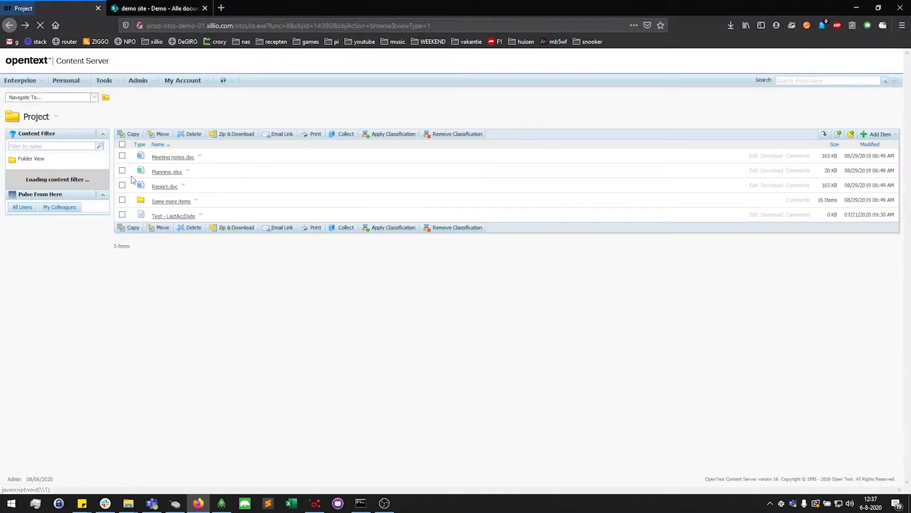
{"action": "left_click", "coordinate": [9, 26]}
{"action": "left_click", "coordinate": [163, 186]}
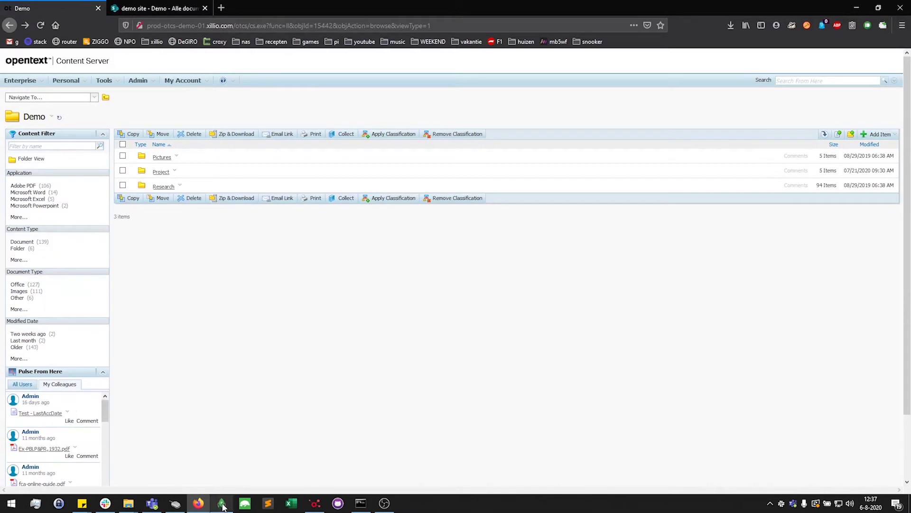
{"action": "key", "text": "alt+Tab"}
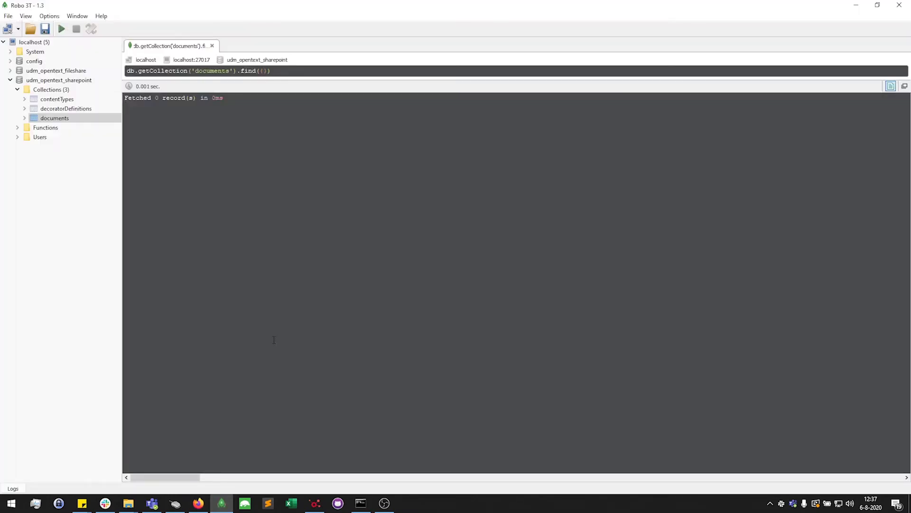
{"action": "left_click", "coordinate": [316, 504]}
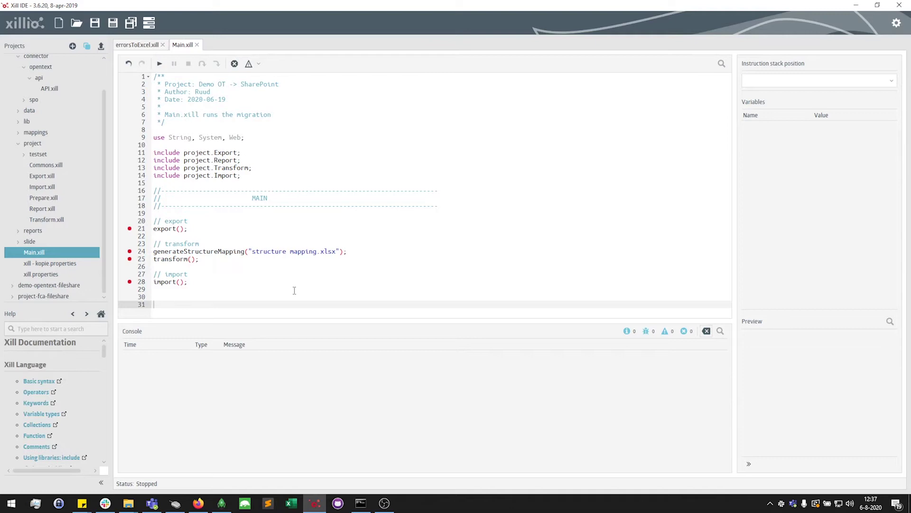
- Run Main.xill past the line 21 export breakpoint, then return to Robo 3T
{"action": "left_click", "coordinate": [160, 65]}
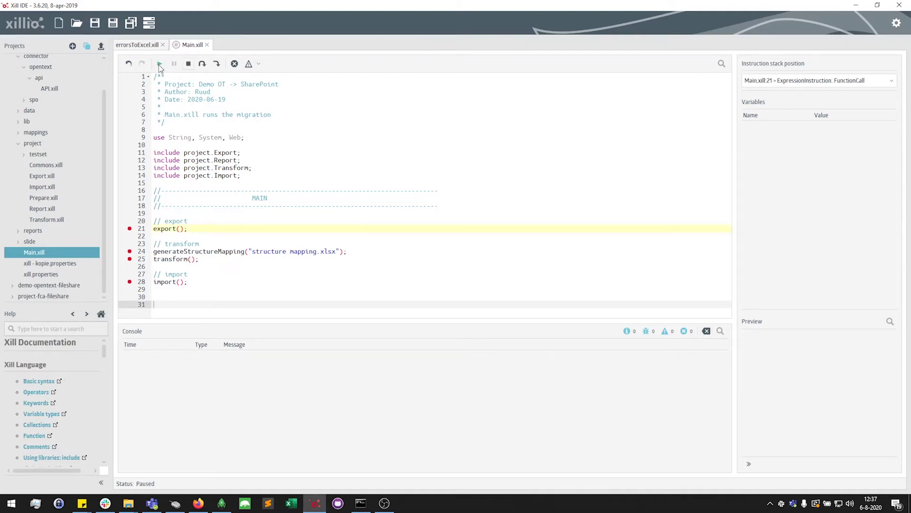
{"action": "left_click", "coordinate": [160, 65]}
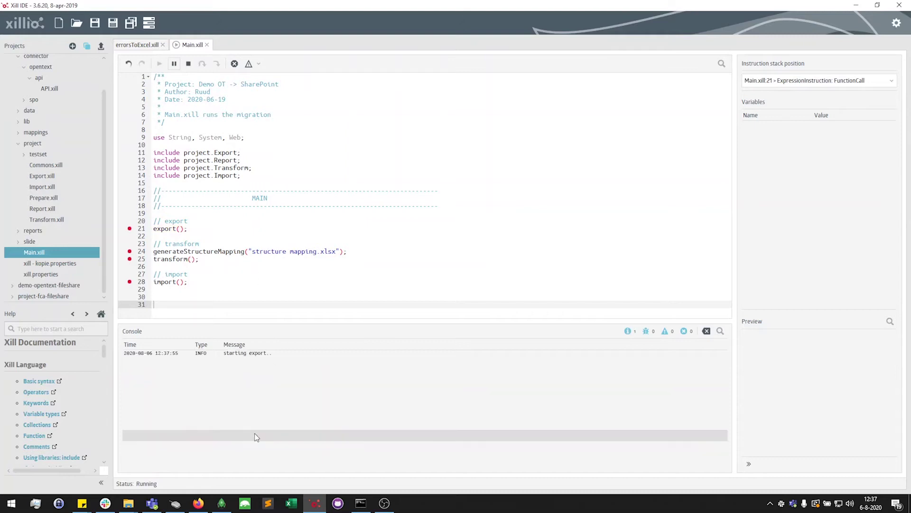
{"action": "left_click", "coordinate": [224, 504]}
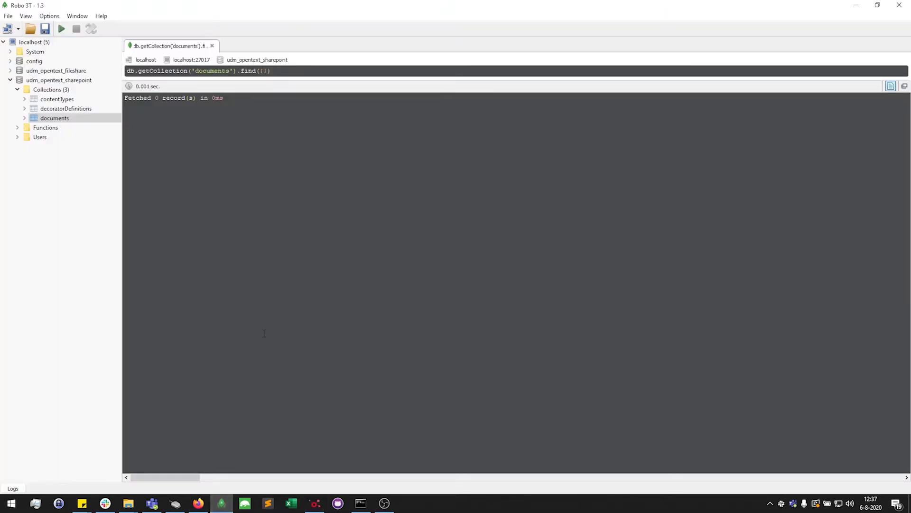
- Re-run the documents find() query twice to show exported OpenText records arriving
{"action": "key", "text": "F5"}
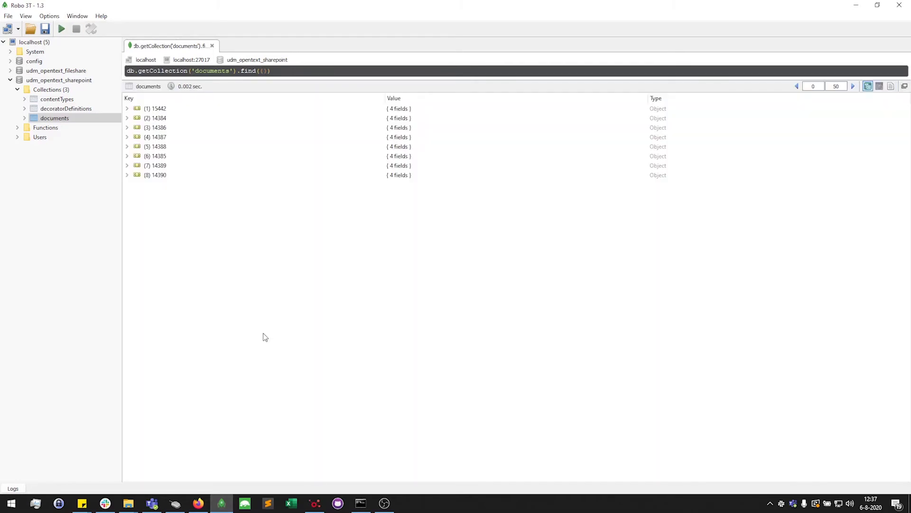
{"action": "key", "text": "F5"}
{"action": "key", "text": "F5"}
{"action": "key", "text": "F5"}
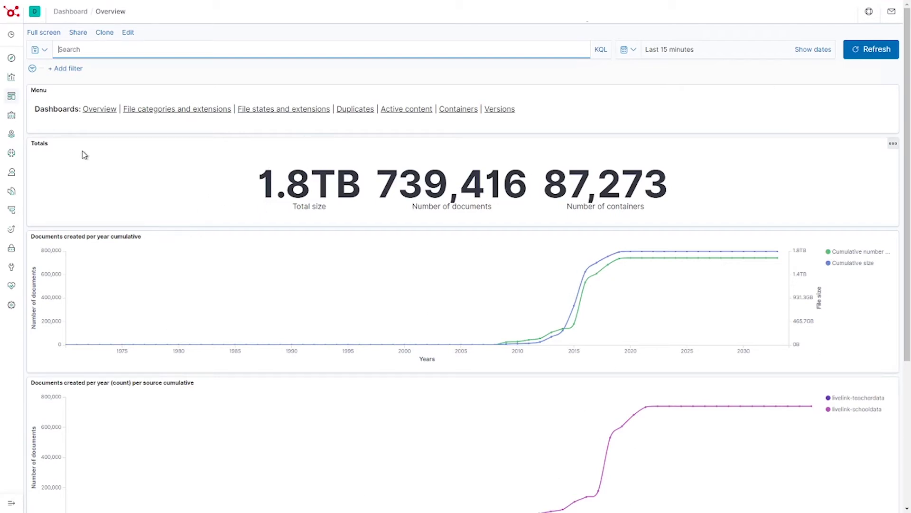
- Open the Dashboards list from the Dashboard breadcrumb in Xillio Insights
{"action": "left_click", "coordinate": [75, 12]}
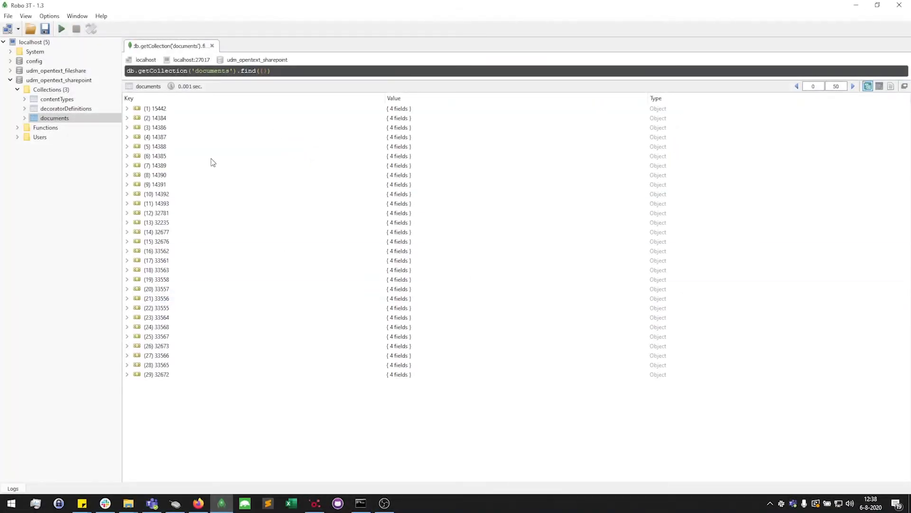
- Recursively expand document 15442 and select its contentType field
{"action": "left_click", "coordinate": [164, 108]}
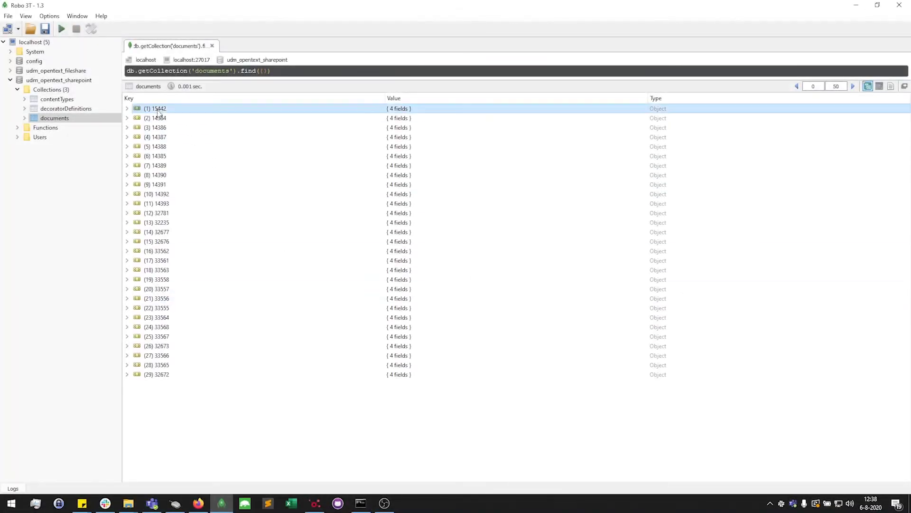
{"action": "right_click", "coordinate": [169, 111]}
{"action": "left_click", "coordinate": [203, 116]}
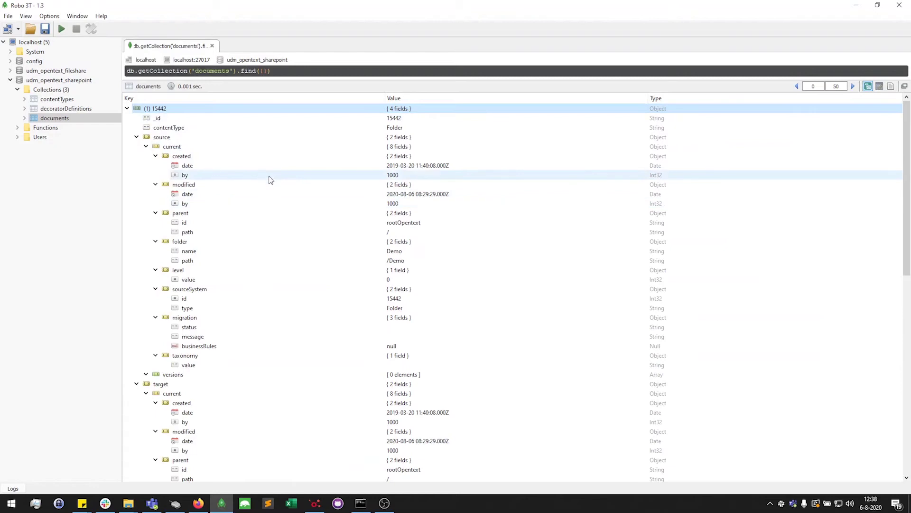
{"action": "left_click", "coordinate": [243, 127]}
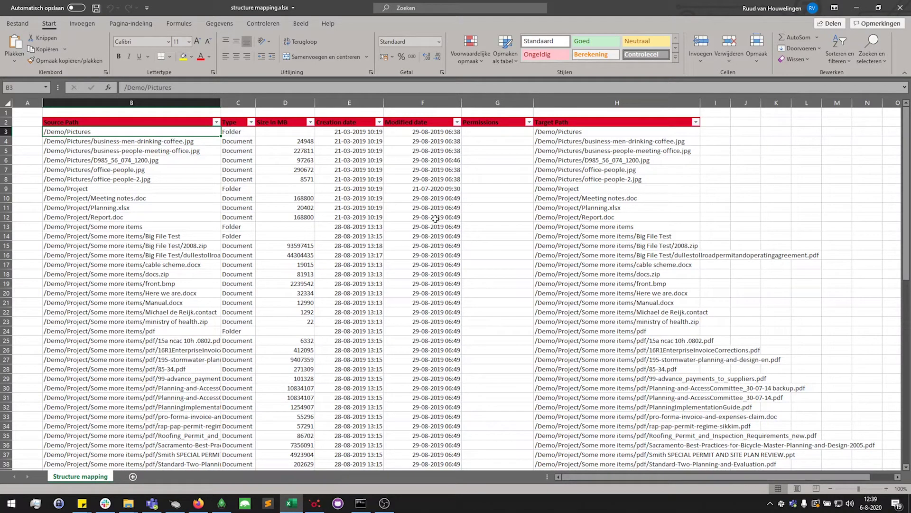
- Sort the mapping by Size in MB descending, clear target paths H4:H5, and save
{"action": "left_click", "coordinate": [575, 131]}
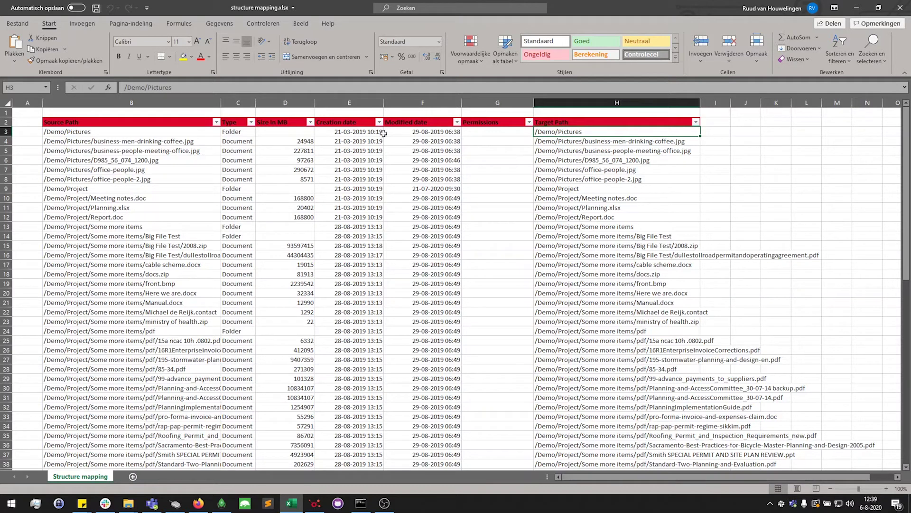
{"action": "left_click", "coordinate": [310, 122]}
{"action": "left_click", "coordinate": [298, 142]}
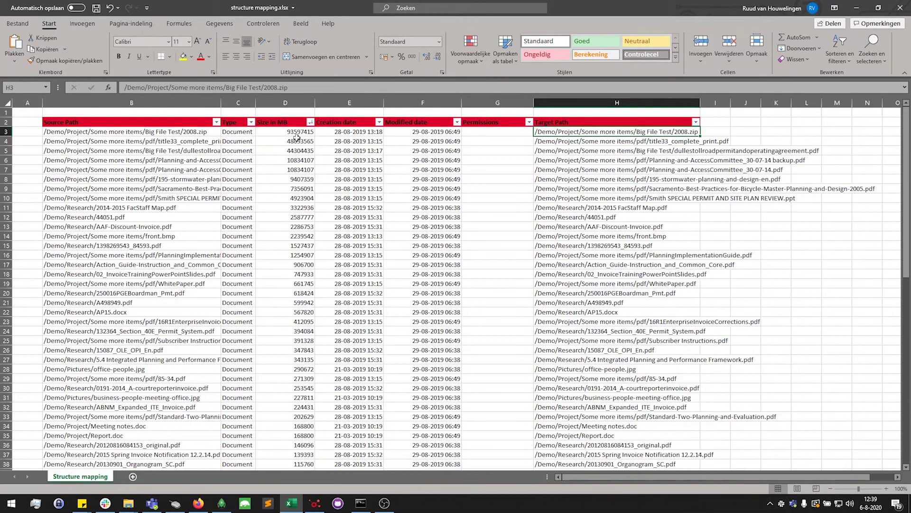
{"action": "left_click_drag", "start_coordinate": [597, 145], "coordinate": [602, 155]}
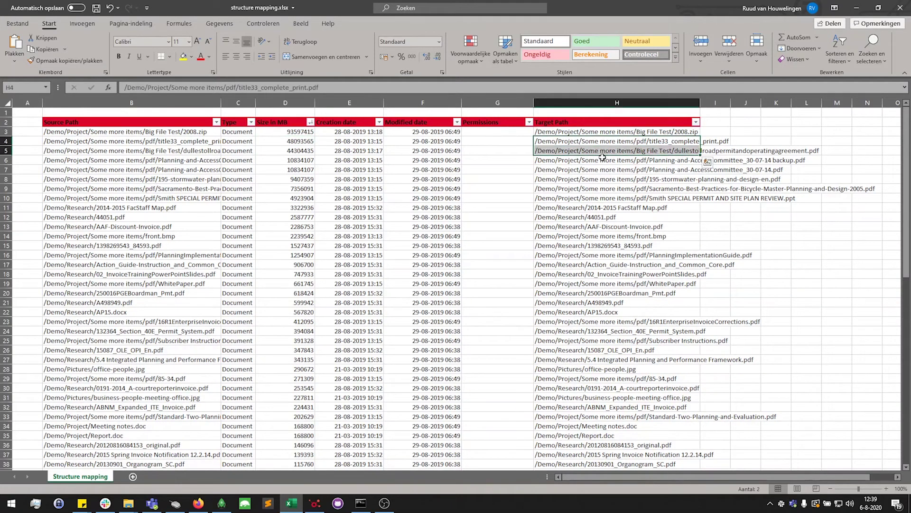
{"action": "key", "text": "Delete"}
{"action": "left_click", "coordinate": [591, 151]}
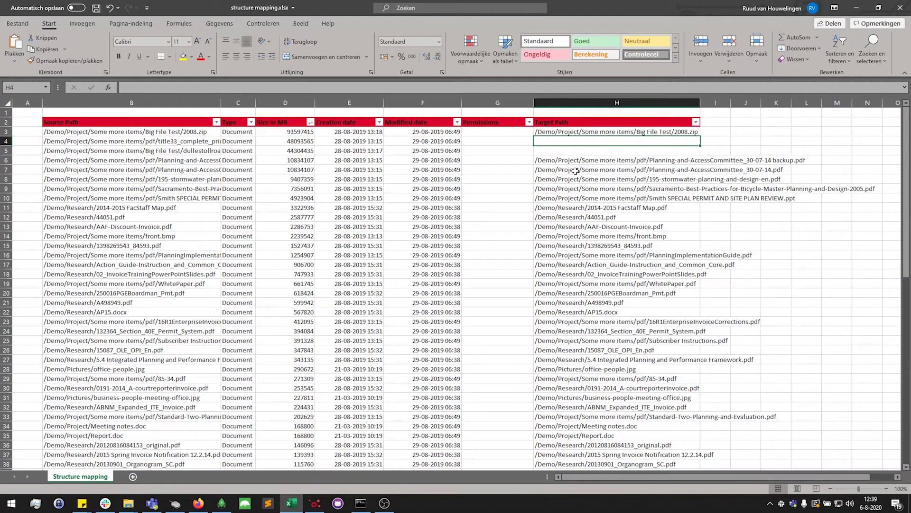
{"action": "key", "text": "ctrl+s"}
- Remove 'Some more items/pdf/' from the Sacramento PDF's H9 target path and save
{"action": "left_click", "coordinate": [174, 188]}
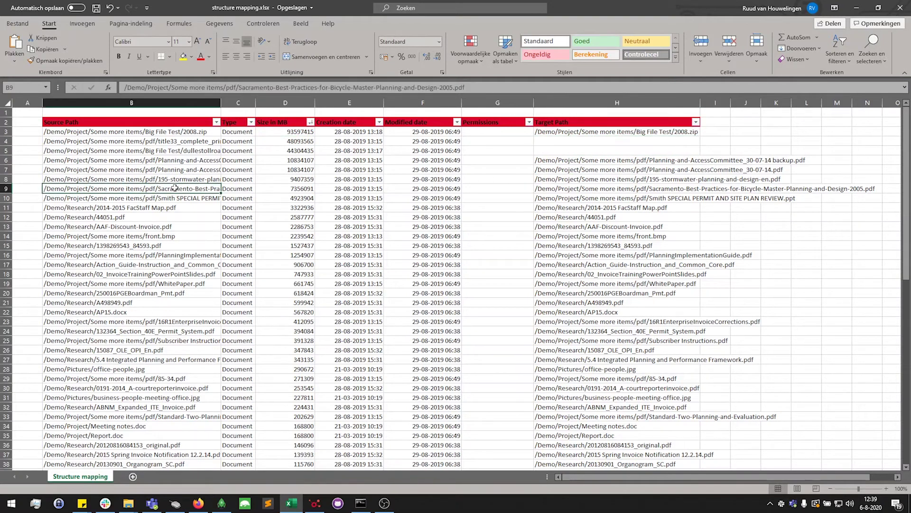
{"action": "double_click", "coordinate": [625, 191]}
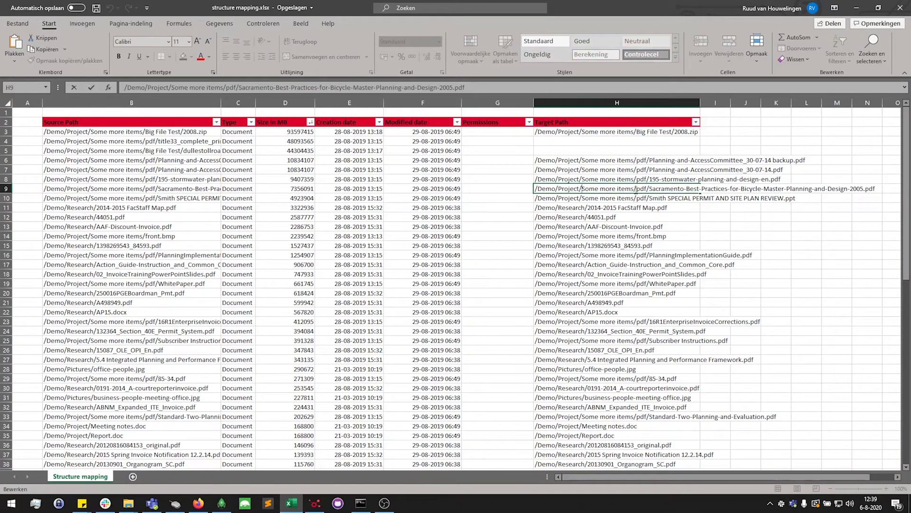
{"action": "key", "text": "Escape"}
{"action": "key", "text": "ctrl+Down"}
{"action": "scroll", "coordinate": [622, 182], "scroll_direction": "up", "scroll_amount": 7}
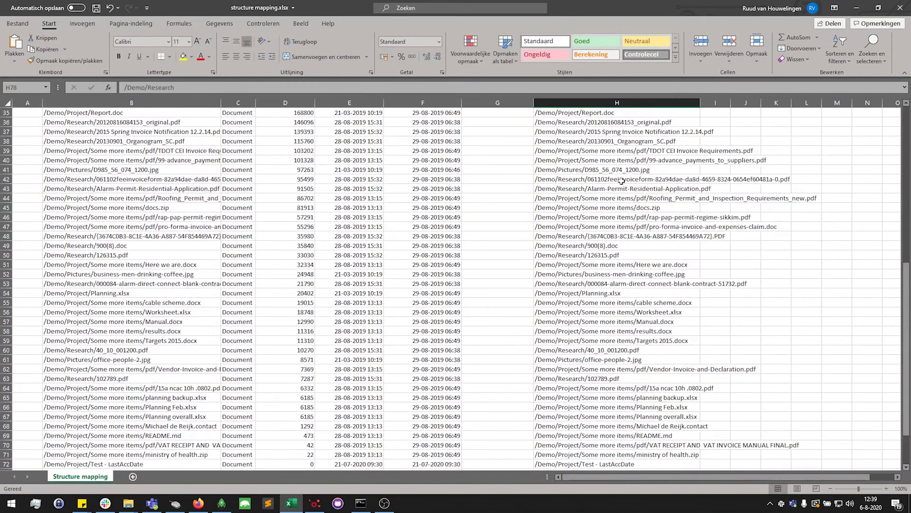
{"action": "scroll", "coordinate": [621, 181], "scroll_direction": "up", "scroll_amount": 11}
{"action": "double_click", "coordinate": [642, 187]}
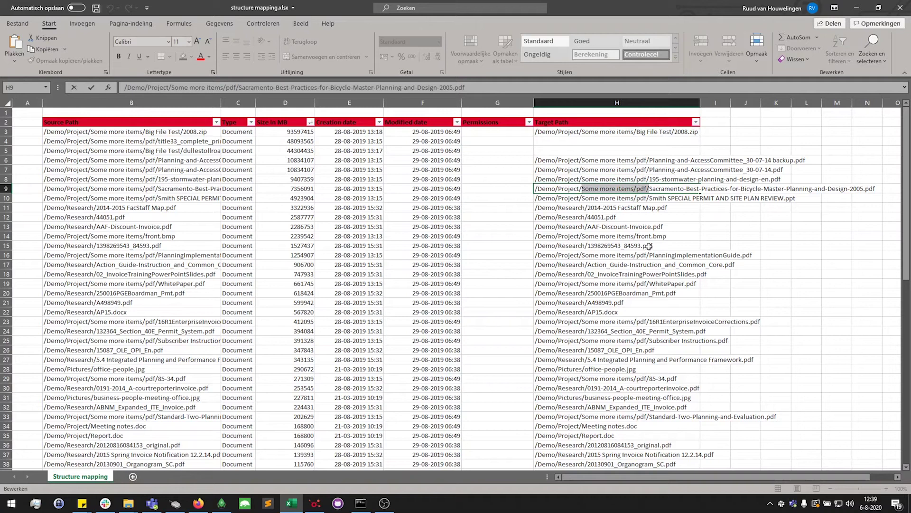
{"action": "key", "text": "BackSpace"}
{"action": "key", "text": "ctrl+s"}
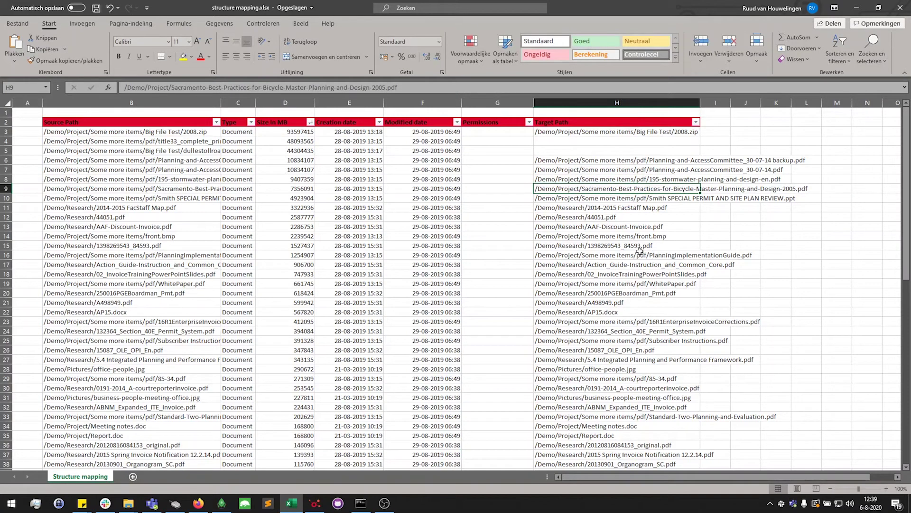
{"action": "left_click", "coordinate": [318, 506]}
- Resume Main.xill to the import breakpoint, then show the empty SharePoint Demo library in Firefox
{"action": "left_click", "coordinate": [157, 63]}
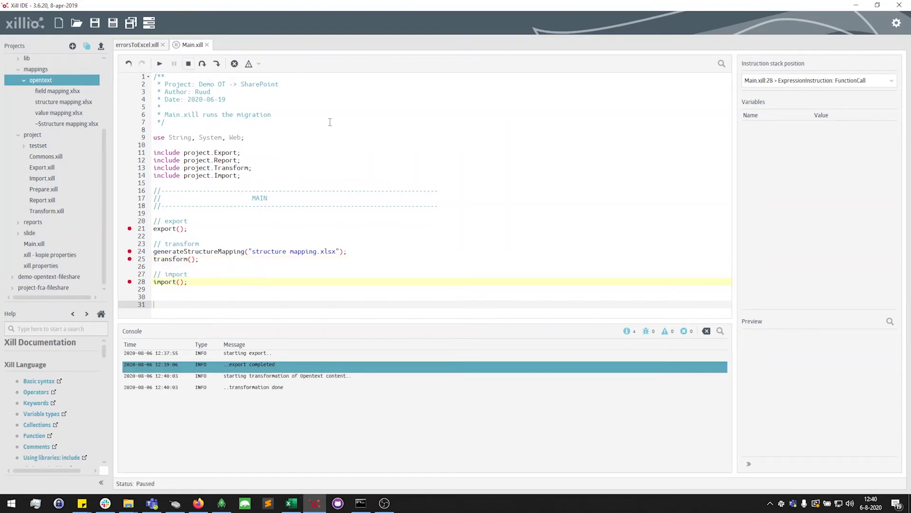
{"action": "left_click", "coordinate": [198, 504]}
{"action": "left_click", "coordinate": [144, 8]}
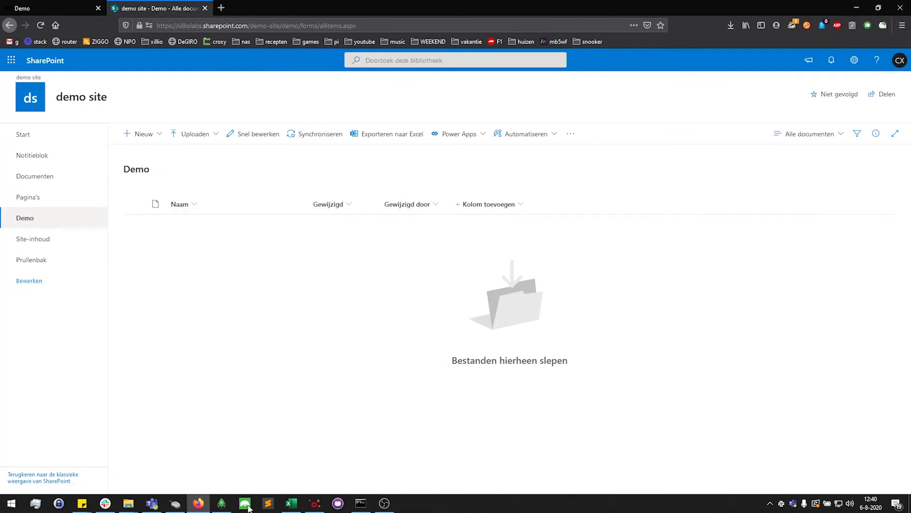
- Return to Xill IDE to watch the import create the Pictures and Project folders
{"action": "left_click", "coordinate": [315, 504]}
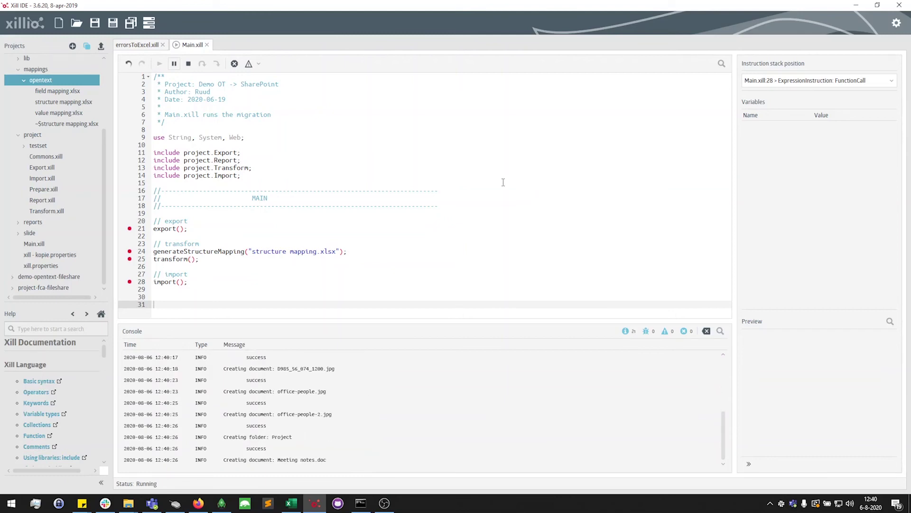
- Reload the SharePoint Demo library, view the five JPGs in Pictures, and return to Demo
{"action": "left_click", "coordinate": [198, 503]}
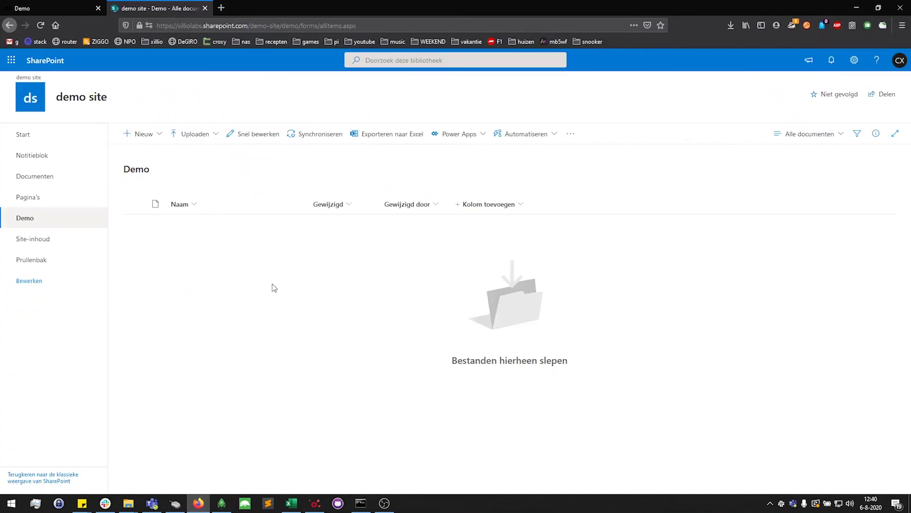
{"action": "key", "text": "F5"}
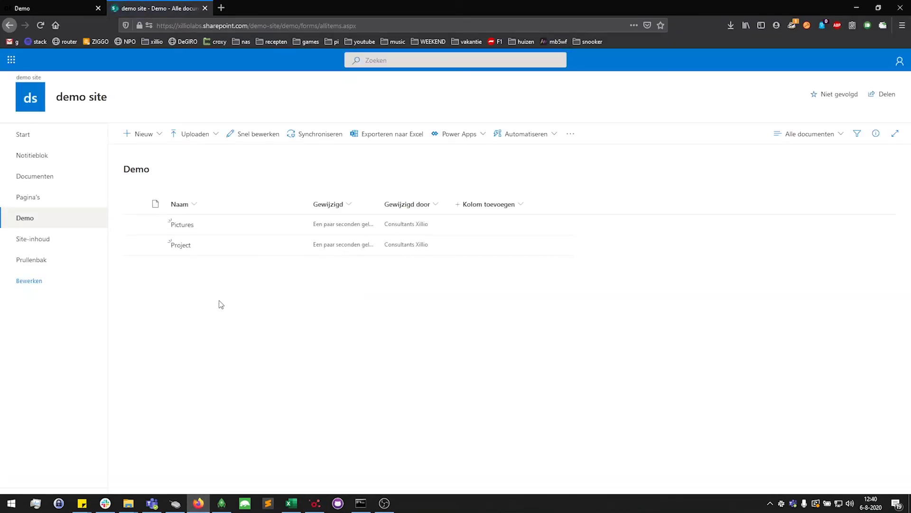
{"action": "left_click", "coordinate": [183, 229]}
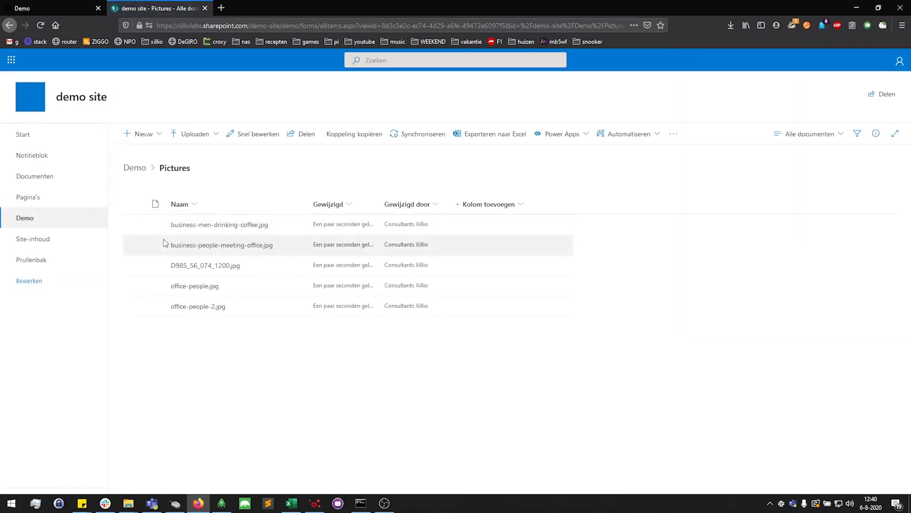
{"action": "left_click", "coordinate": [136, 168]}
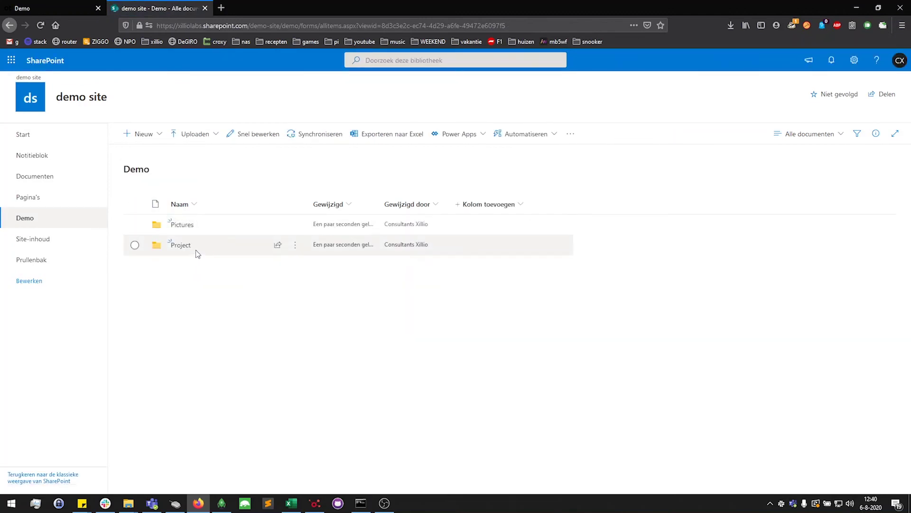